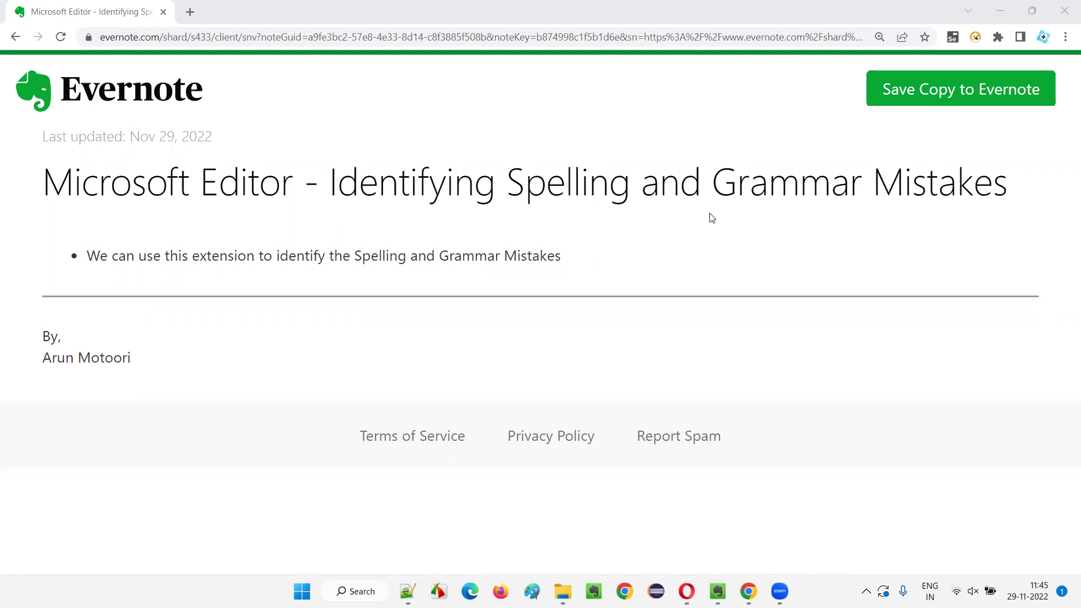
Highlight 'Microsoft Editor' in the Evernote note title, then clear the selection
drag(35, 184, 1037, 201)
click(717, 226)
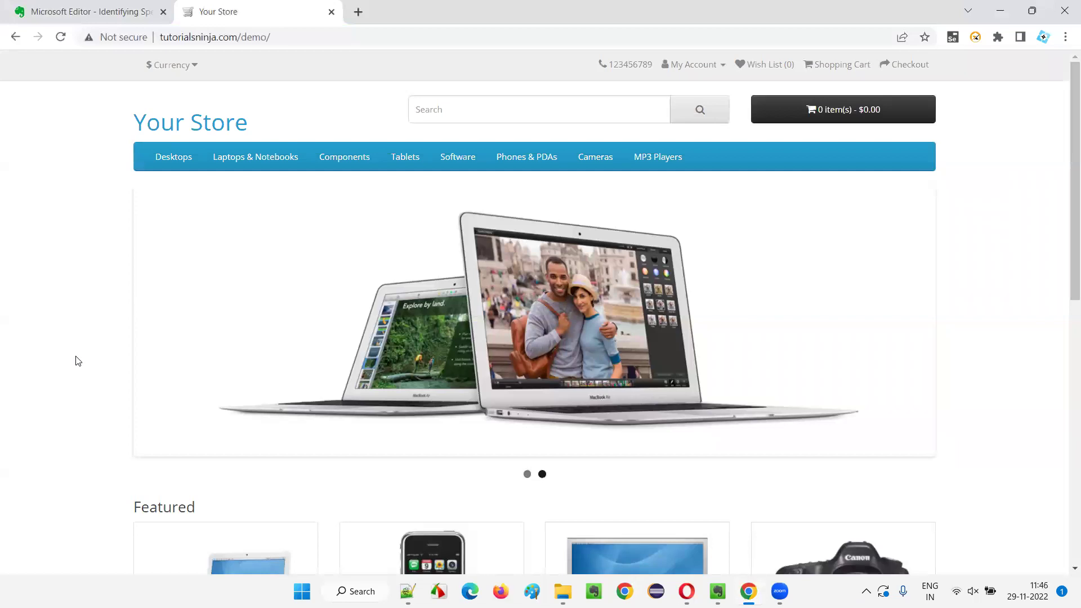
Go to the Your Store Account Login page via My Account and select the New Customer text
click(84, 11)
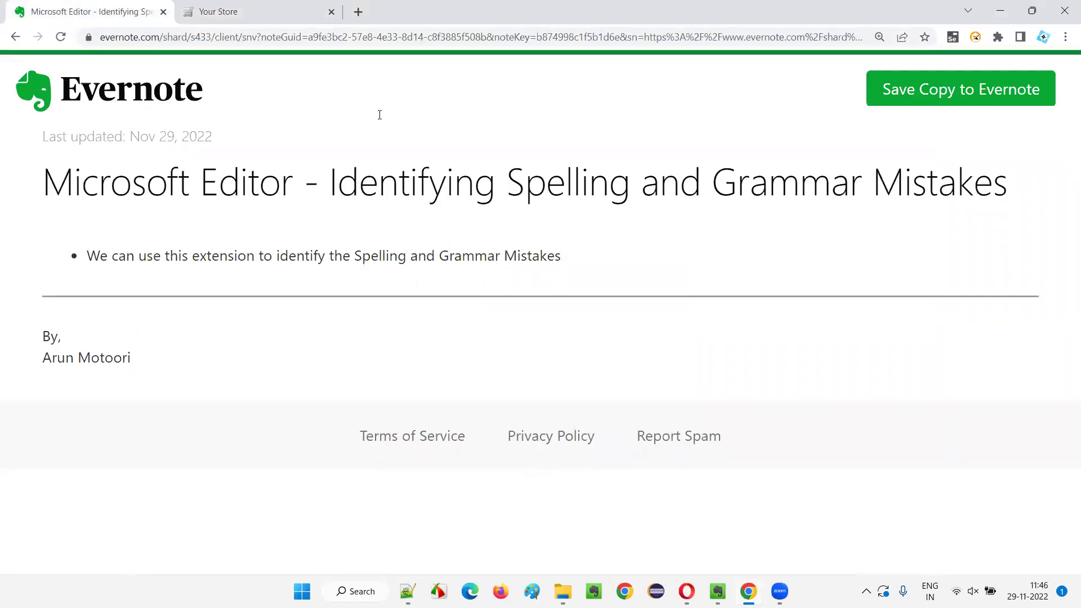
click(211, 19)
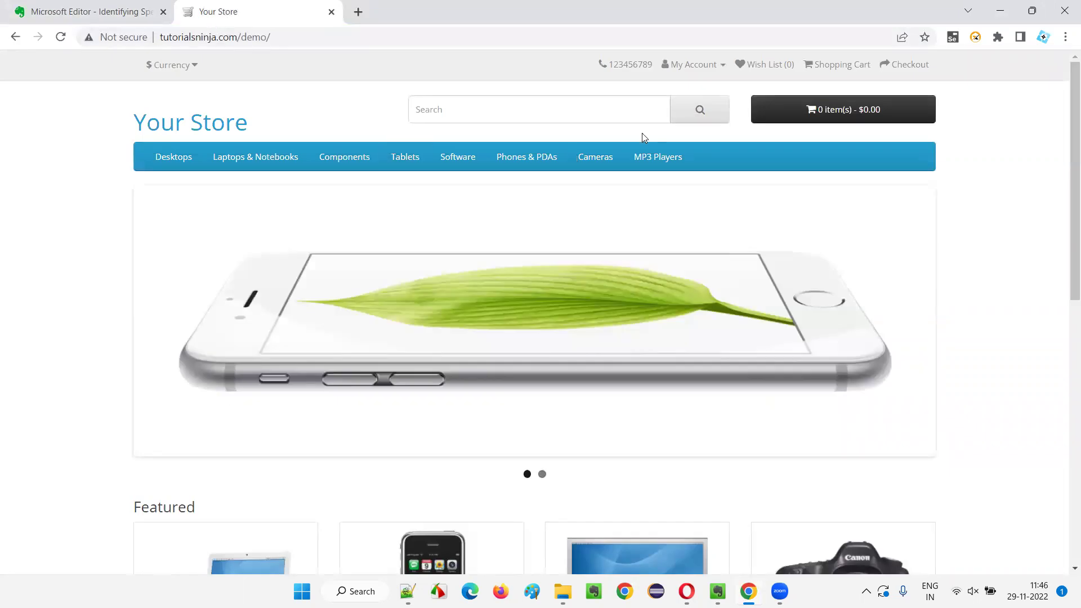
click(696, 67)
click(676, 105)
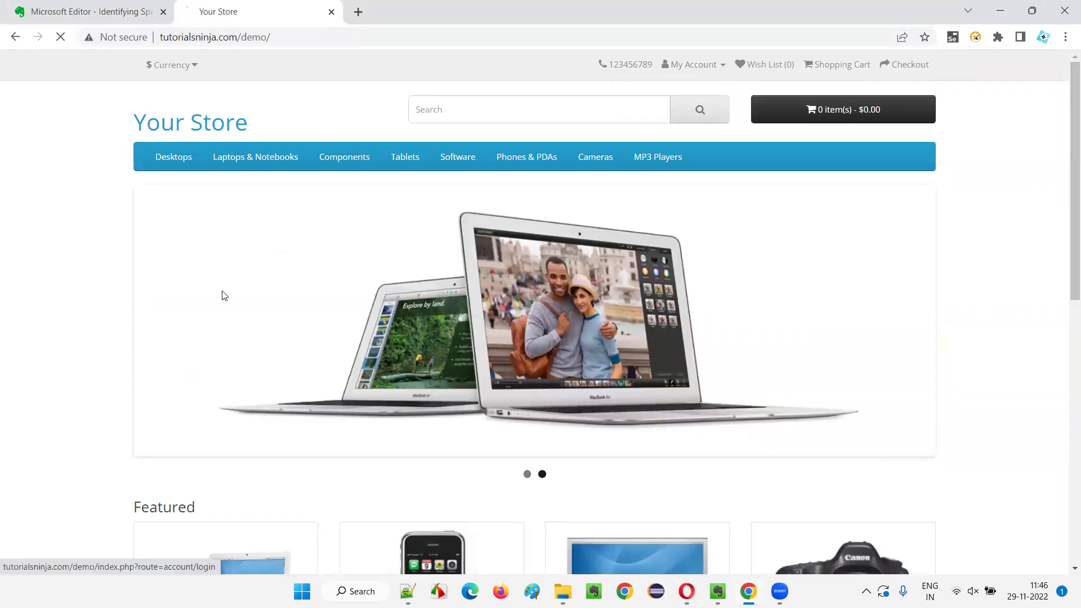
drag(152, 313, 269, 336)
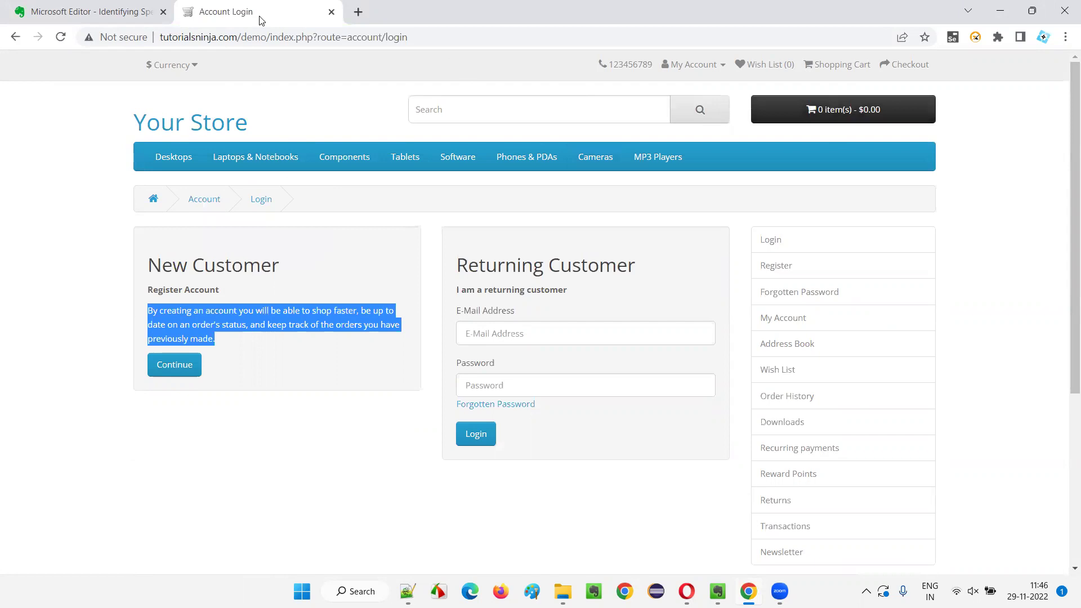
Reselect 'Microsoft Editor' in the note title, then return to the store and add a blank tab
click(90, 12)
drag(43, 174, 295, 174)
click(283, 11)
click(358, 12)
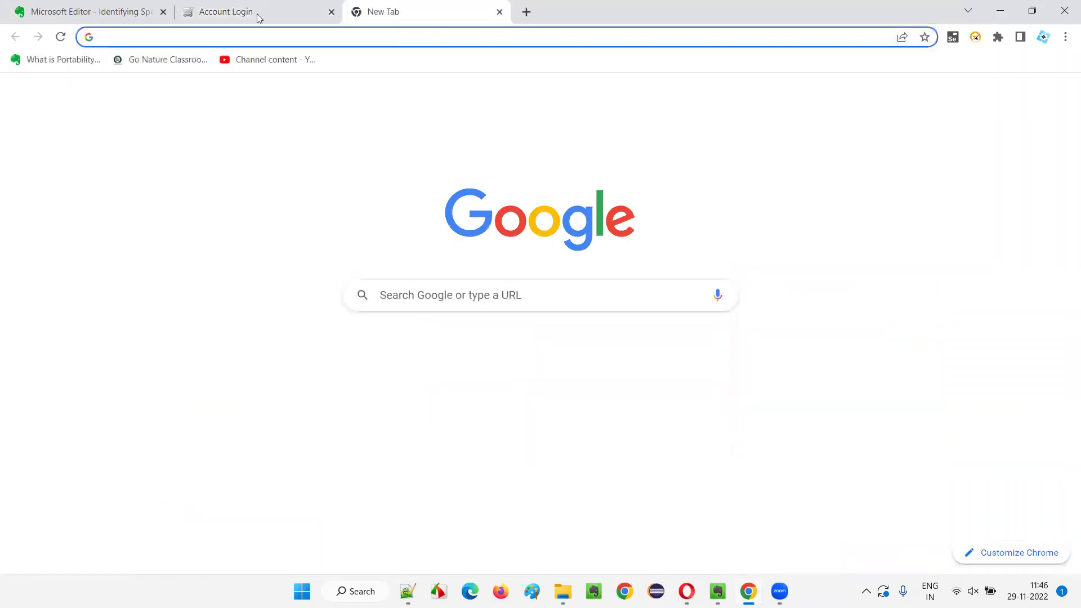
Search Google for 'Microsoft editor' from the blank tab
click(101, 12)
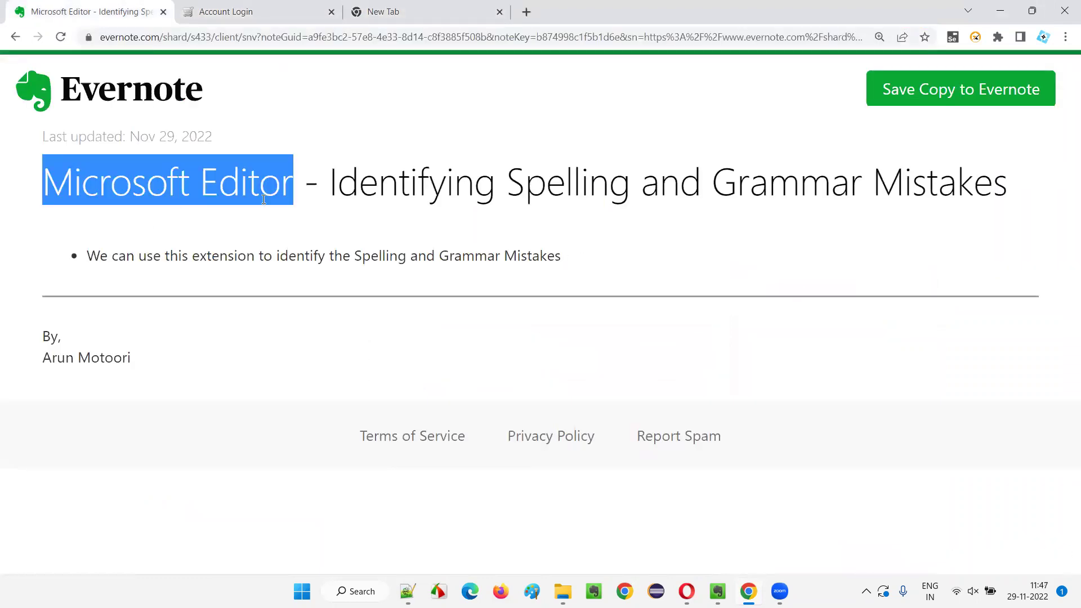
click(389, 12)
text(Mic)
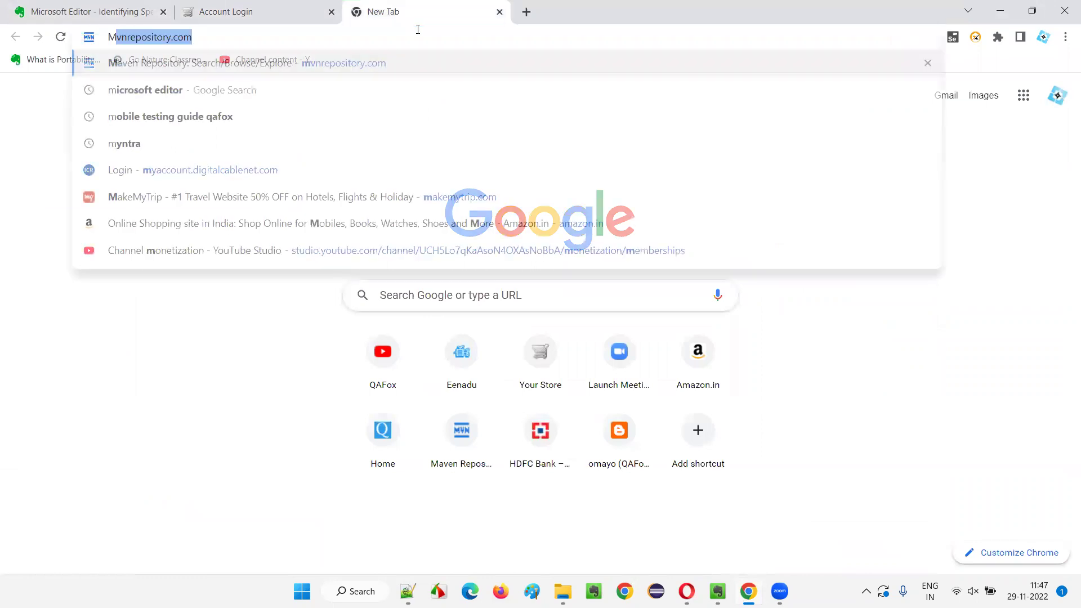
text(rosoft editor)
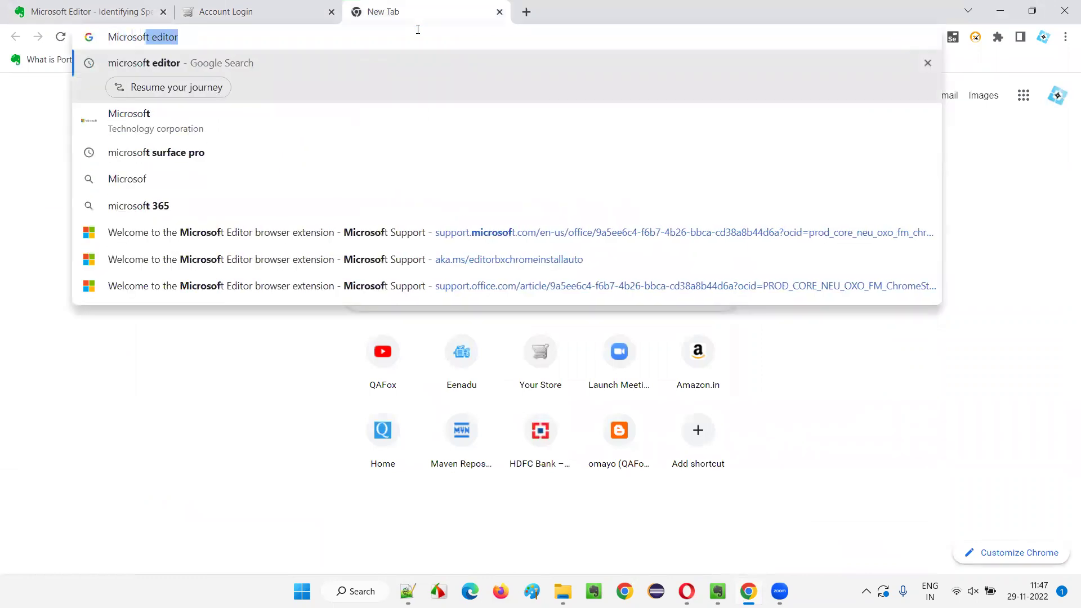
key(Return)
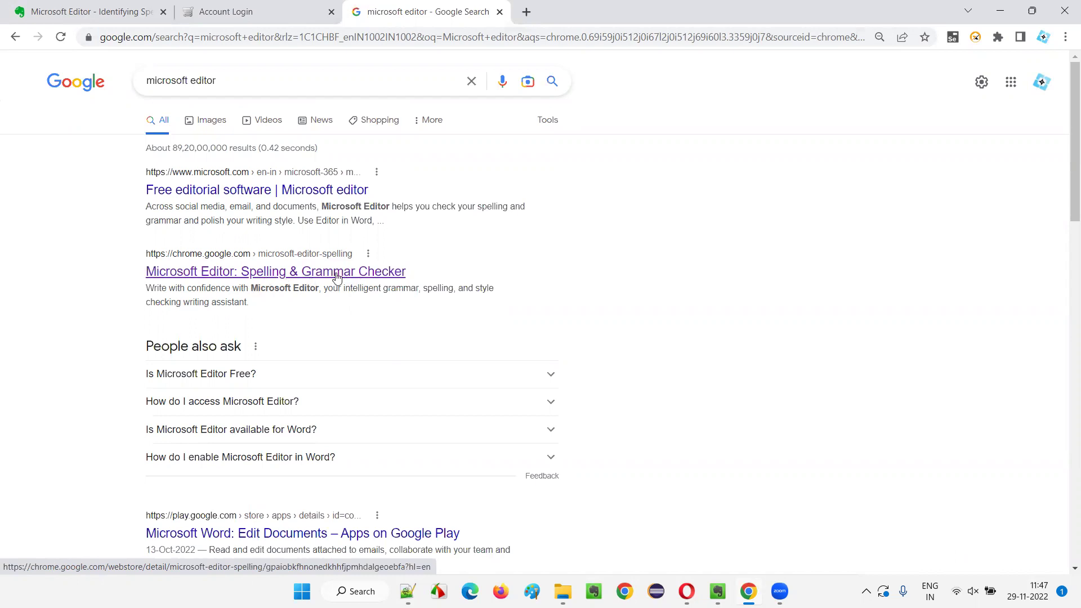
Add Microsoft Editor: Spelling & Grammar Checker to Chrome from its Chrome Web Store listing
click(204, 276)
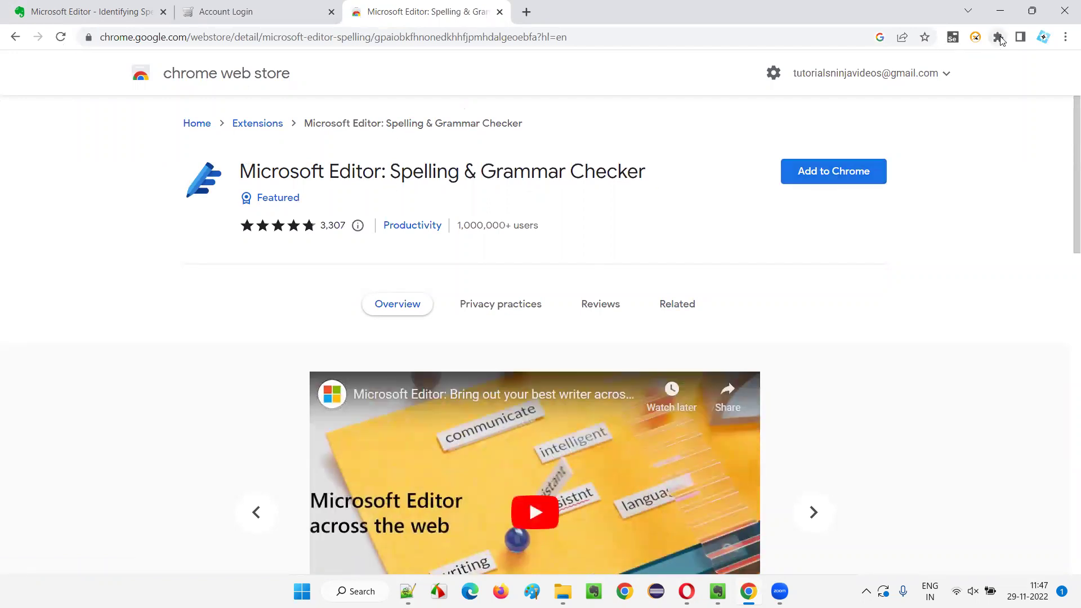
click(843, 183)
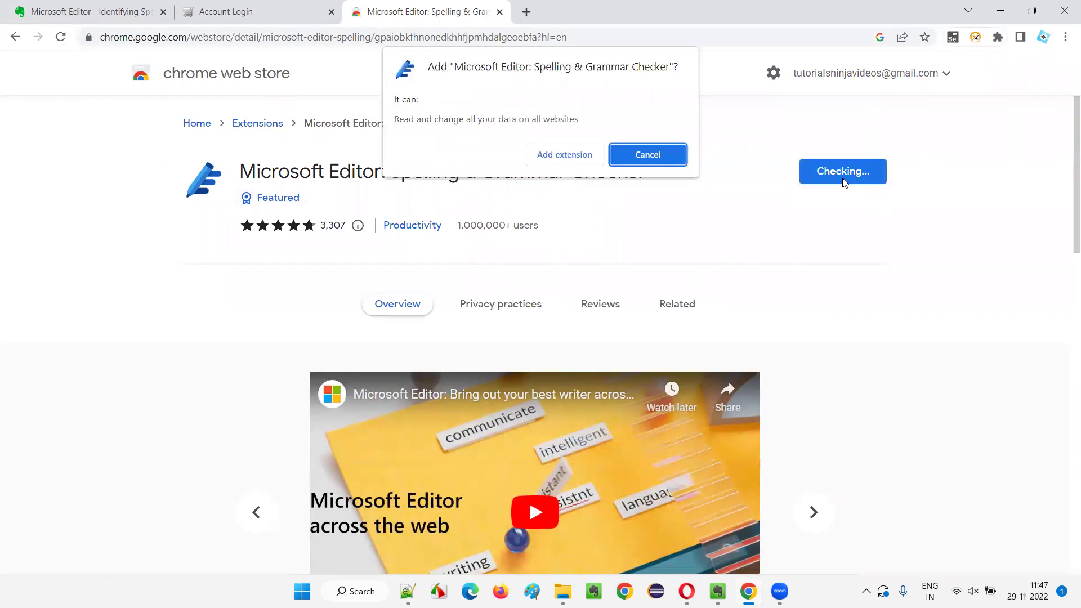
click(563, 153)
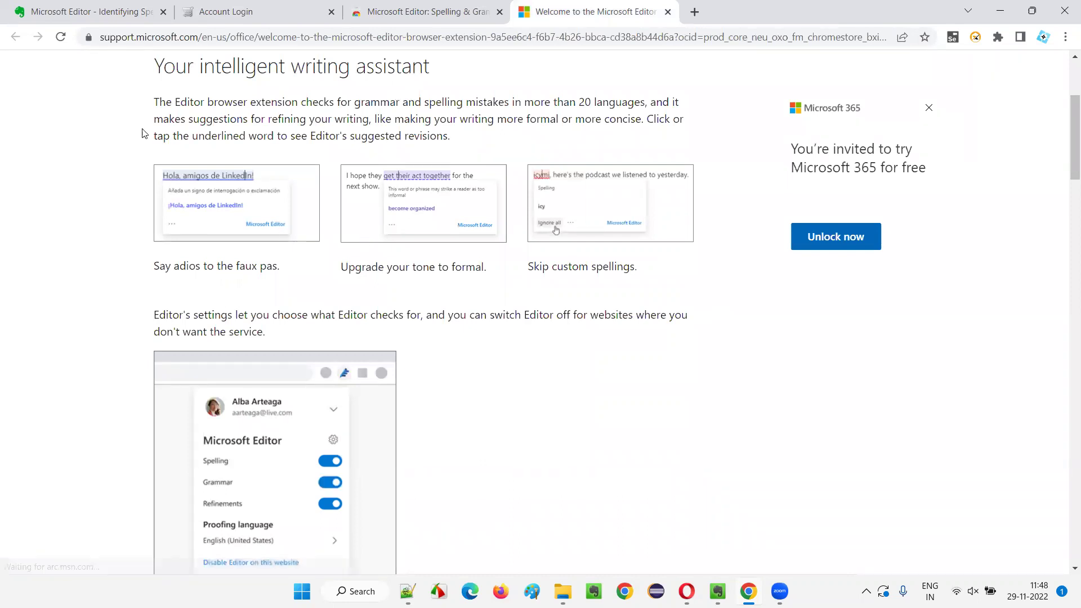
Close the welcome and Web Store tabs, then pin Microsoft Editor from the Extensions menu
scroll(320, 306, down, 8)
scroll(225, 314, down, 2)
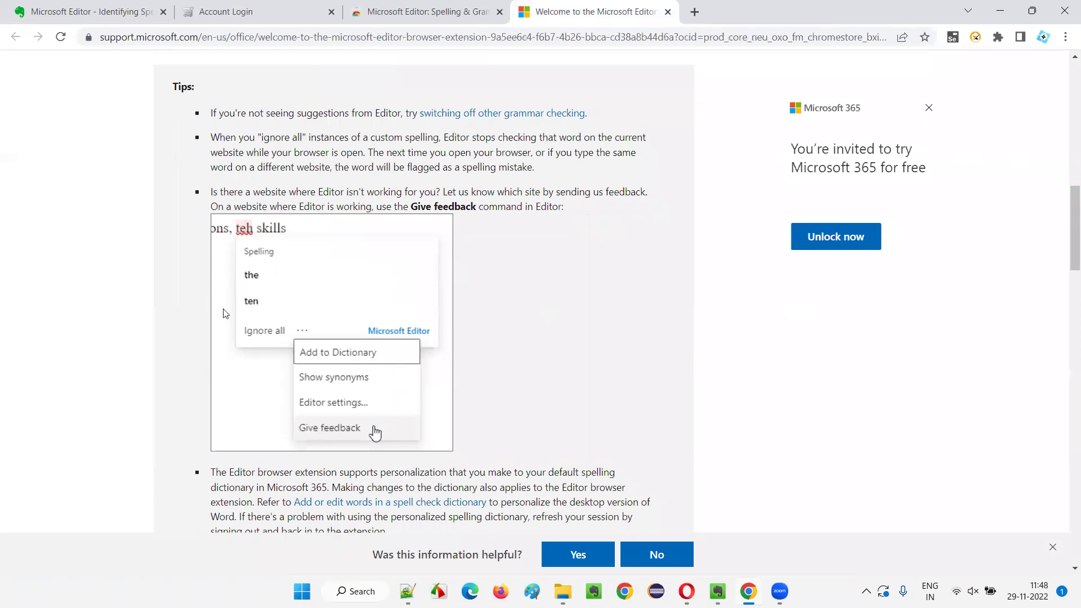
scroll(249, 266, up, 3)
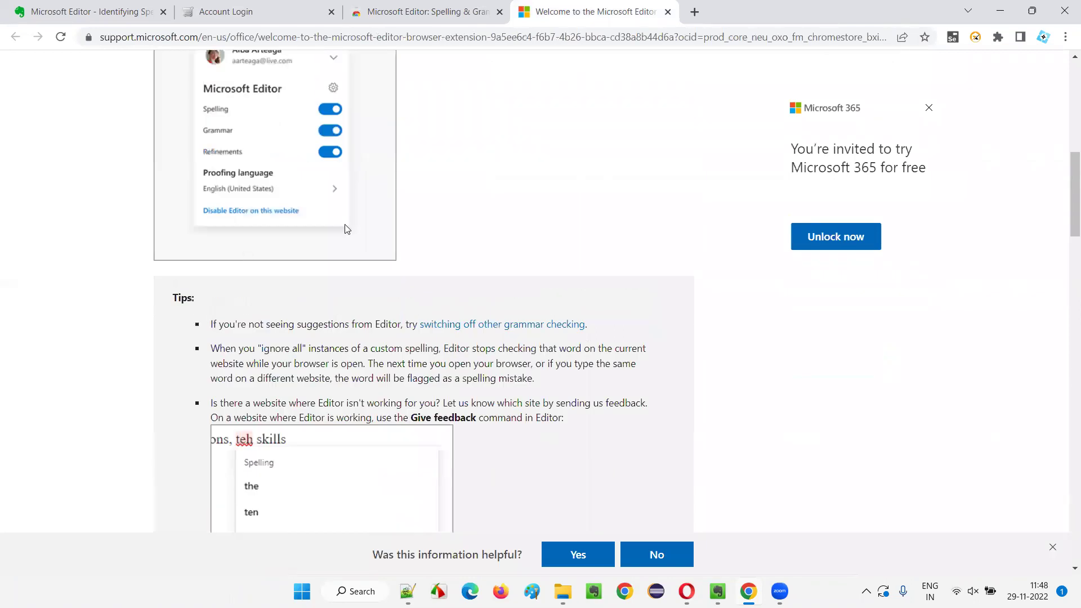
click(668, 12)
click(499, 12)
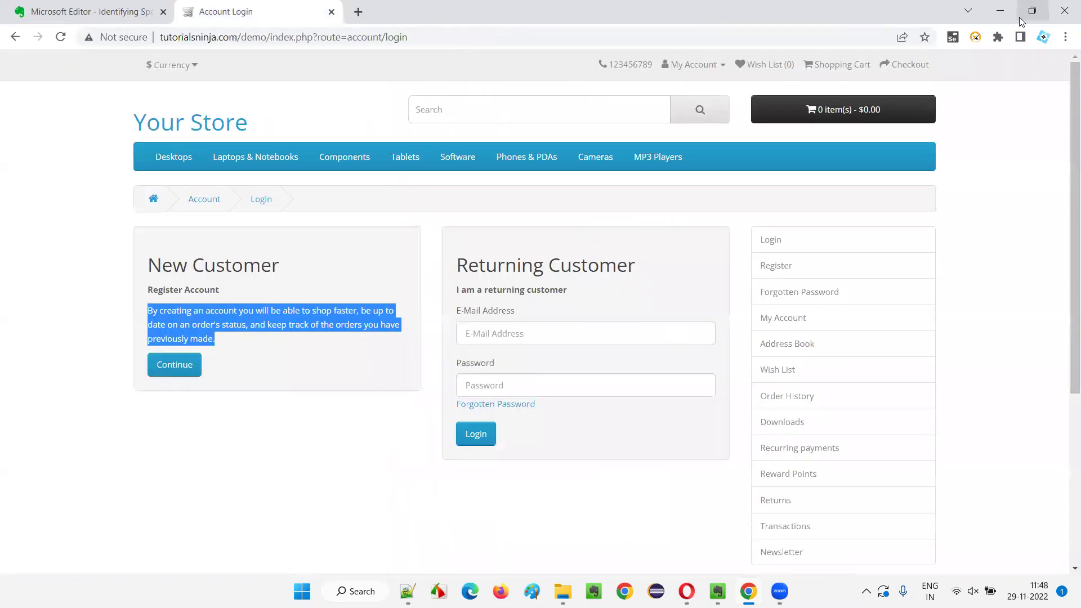
click(999, 39)
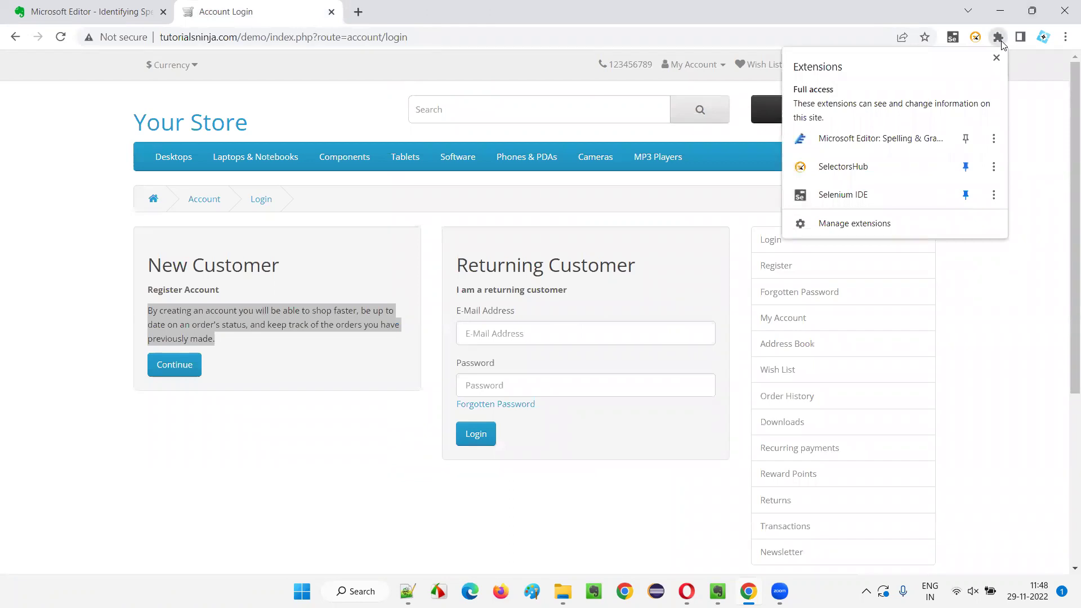
click(966, 138)
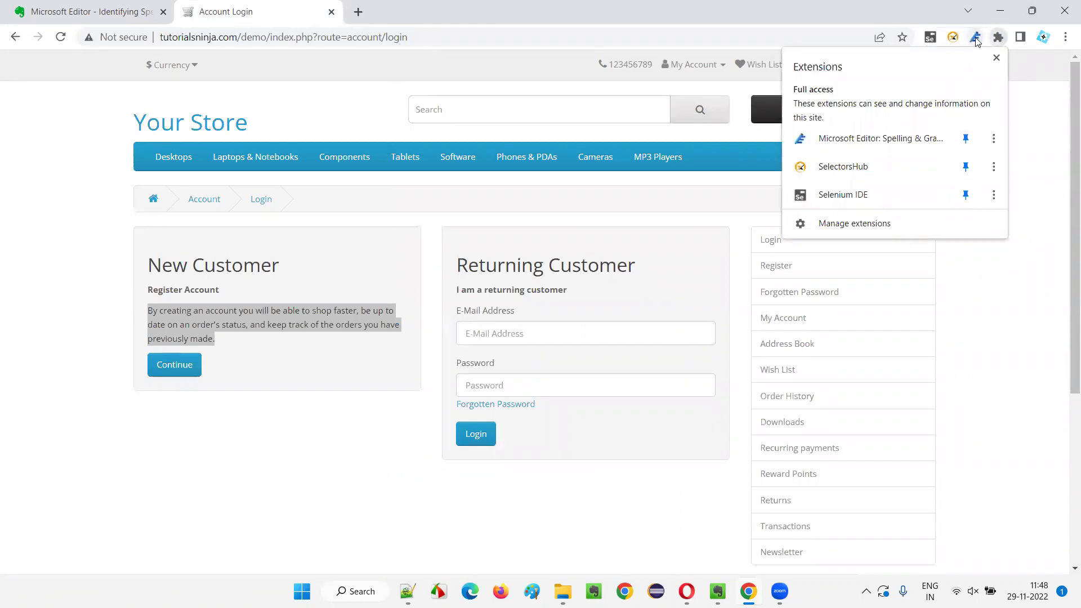
Close the Evernote tab and the old window, leaving the omayo.blogspot.com test page in view
click(110, 11)
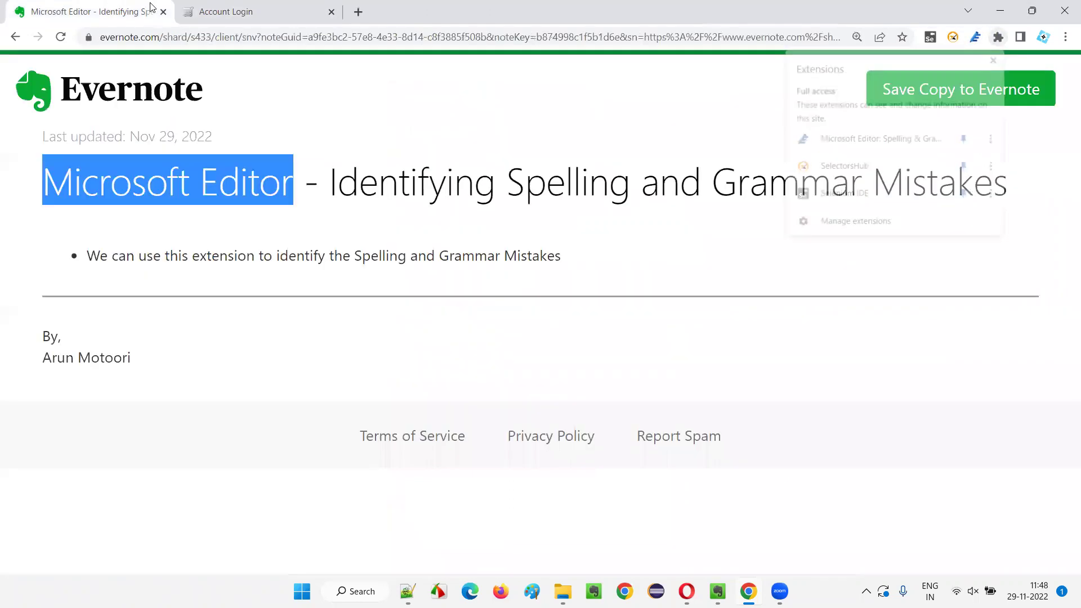
click(163, 12)
click(1065, 13)
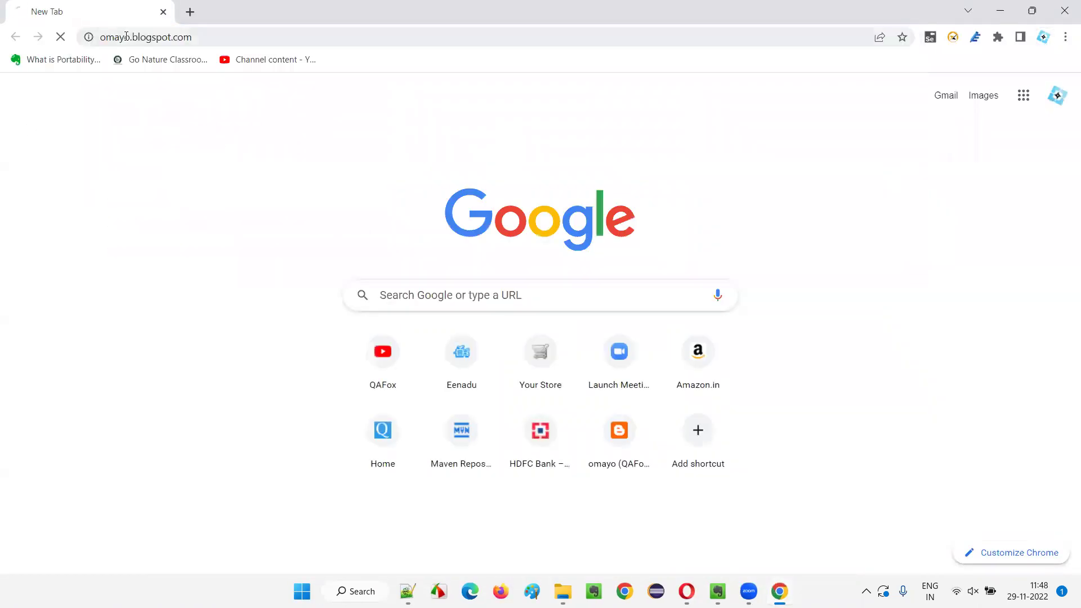
scroll(355, 292, down, 4)
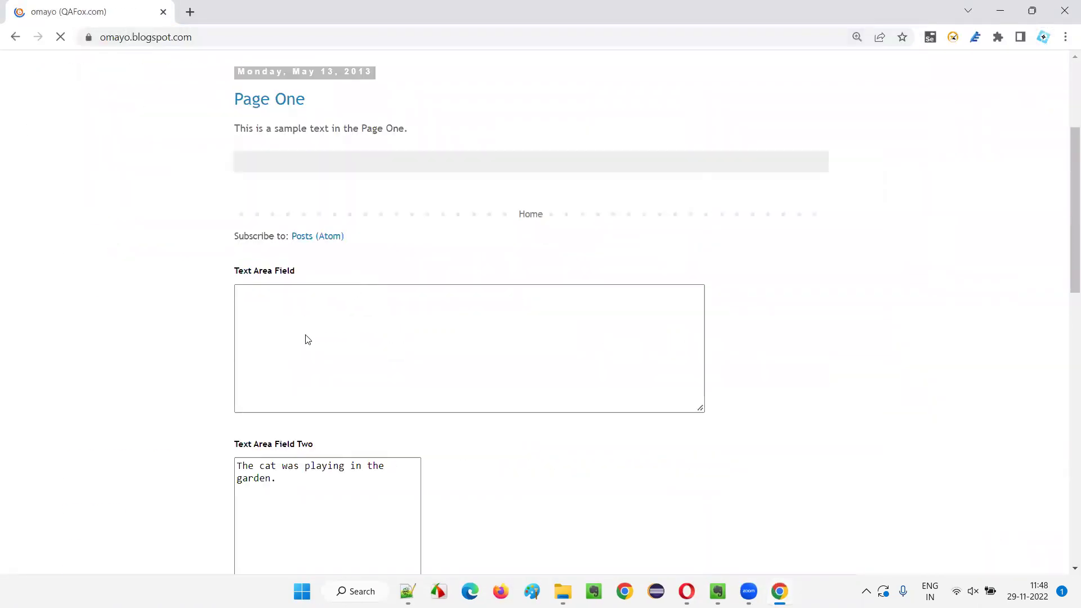
Paste the sample sentence into the omayo Text Area Field and check Microsoft Editor's settings
click(305, 325)
text(By creating an account you will be able to shop faster, be up to date on an order's status, and keep track of the orders you have previously made.)
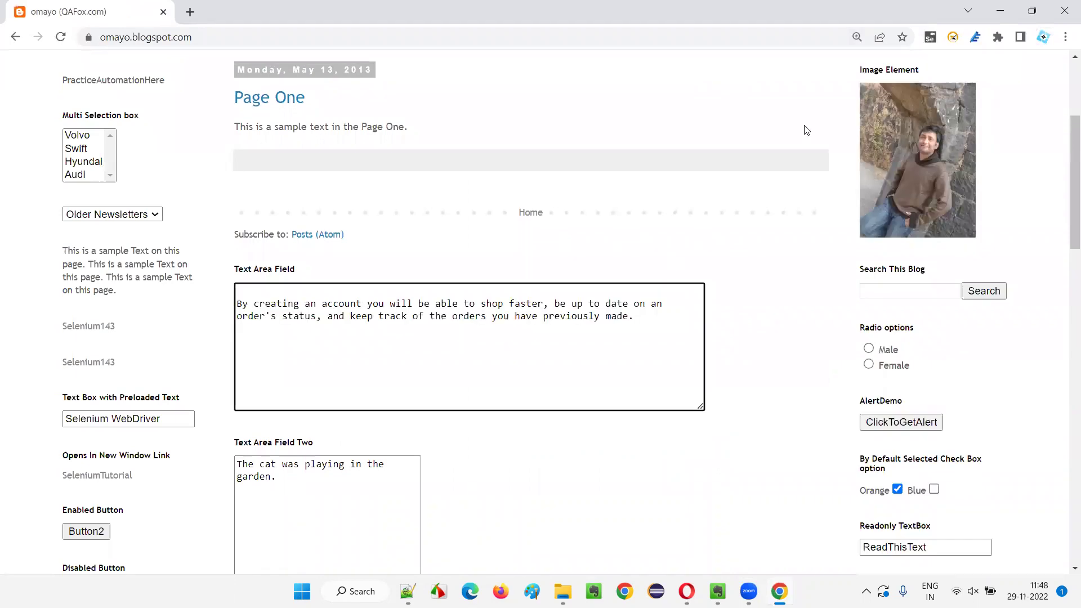
click(740, 361)
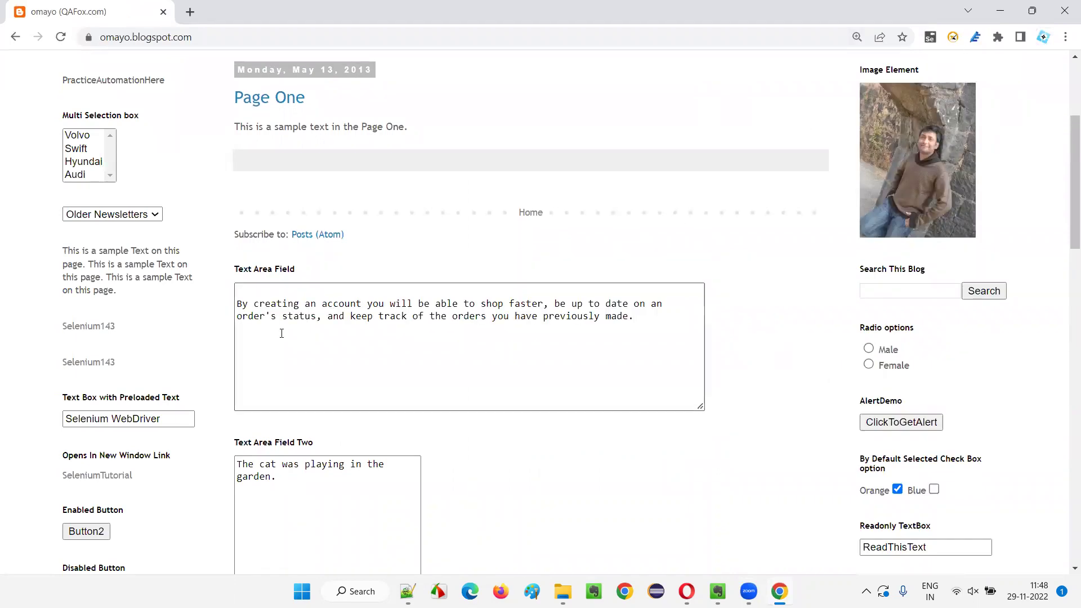
click(976, 39)
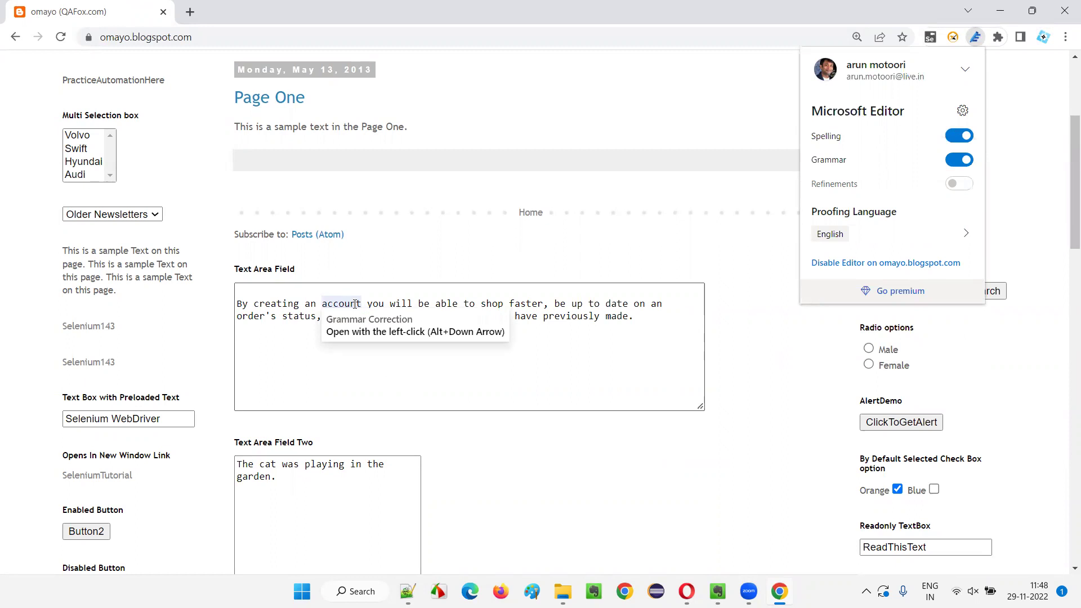
Accept Editor's comma after 'account', misspell 'faster' as 'fasterr', and select all the text
click(354, 306)
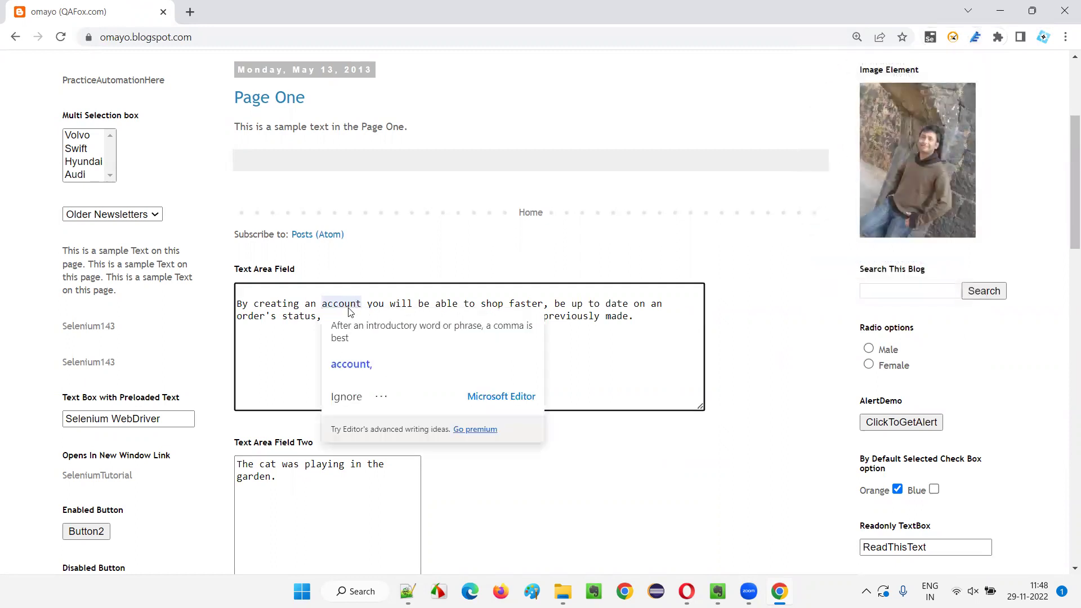
click(372, 374)
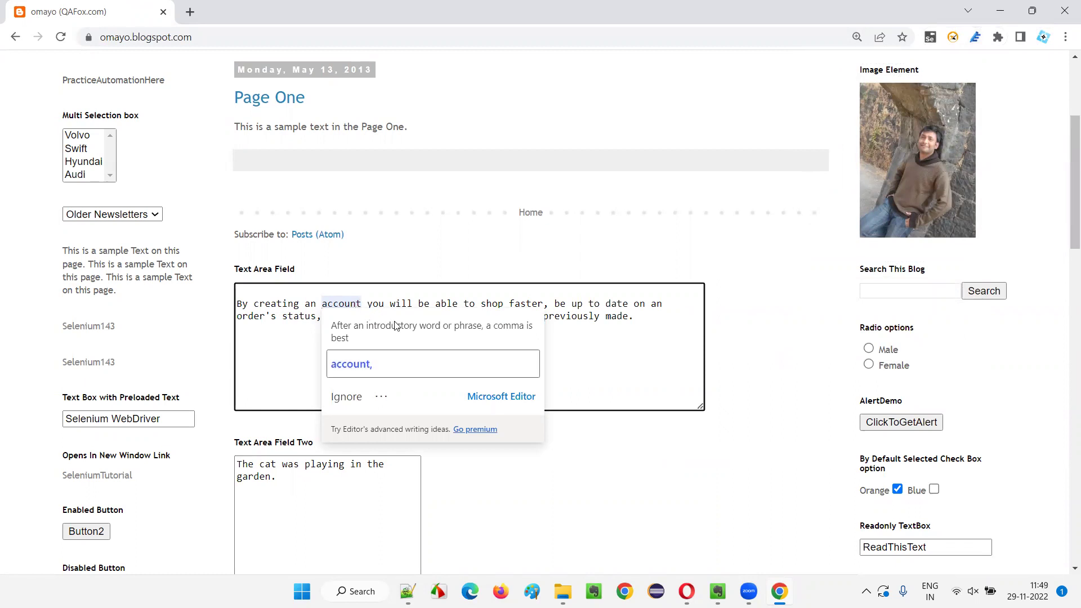
click(271, 369)
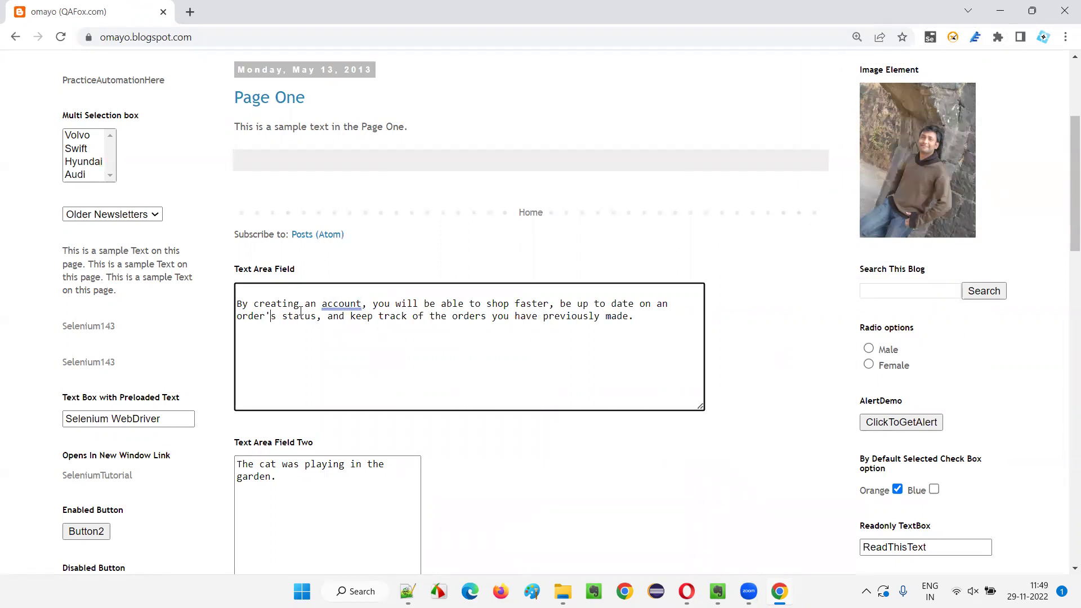
click(549, 305)
text(r)
click(603, 377)
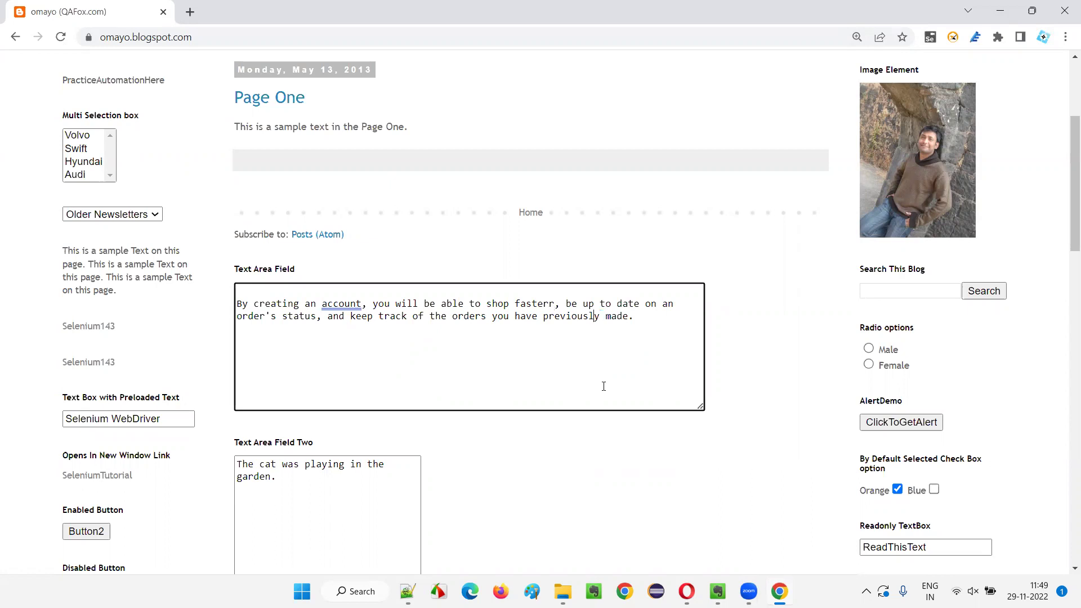
key(ctrl+a)
Select the paragraph, reload the test page, and paste it back into the Text Area Field
drag(673, 319, 229, 309)
key(ctrl+c)
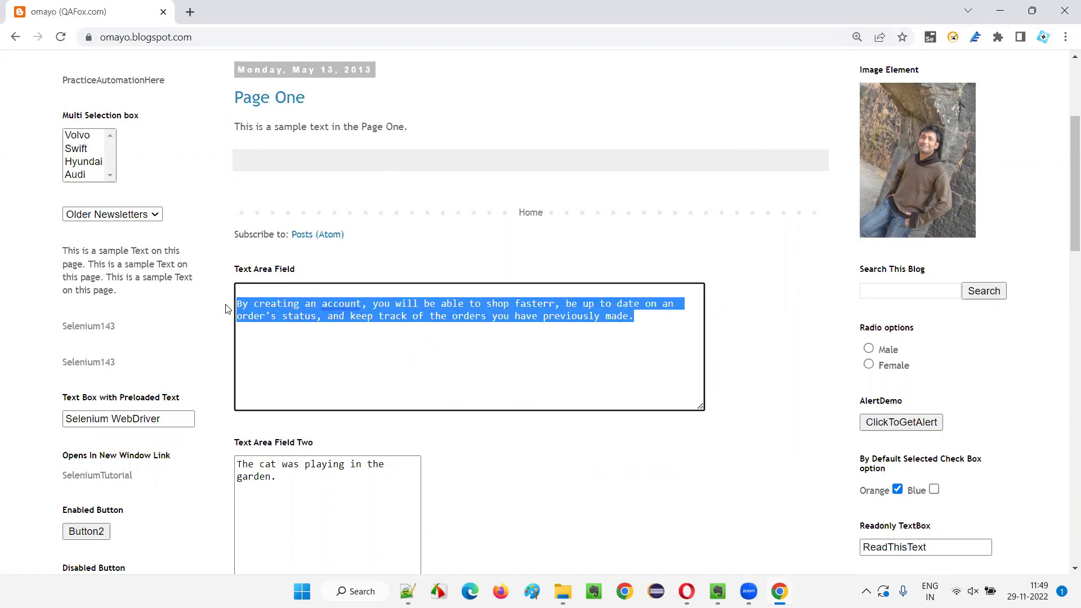
click(976, 38)
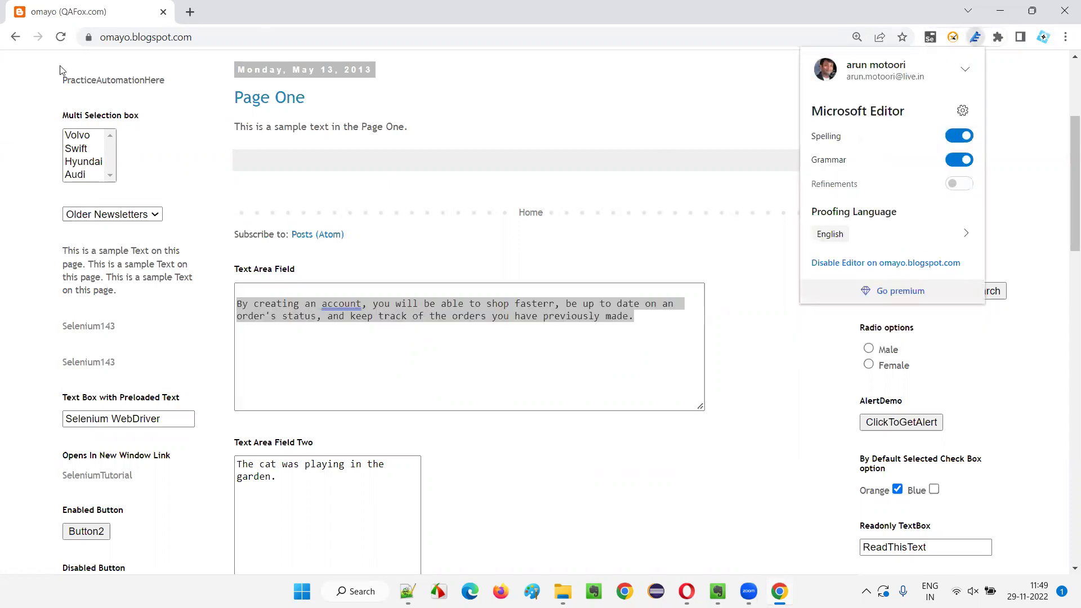
click(61, 37)
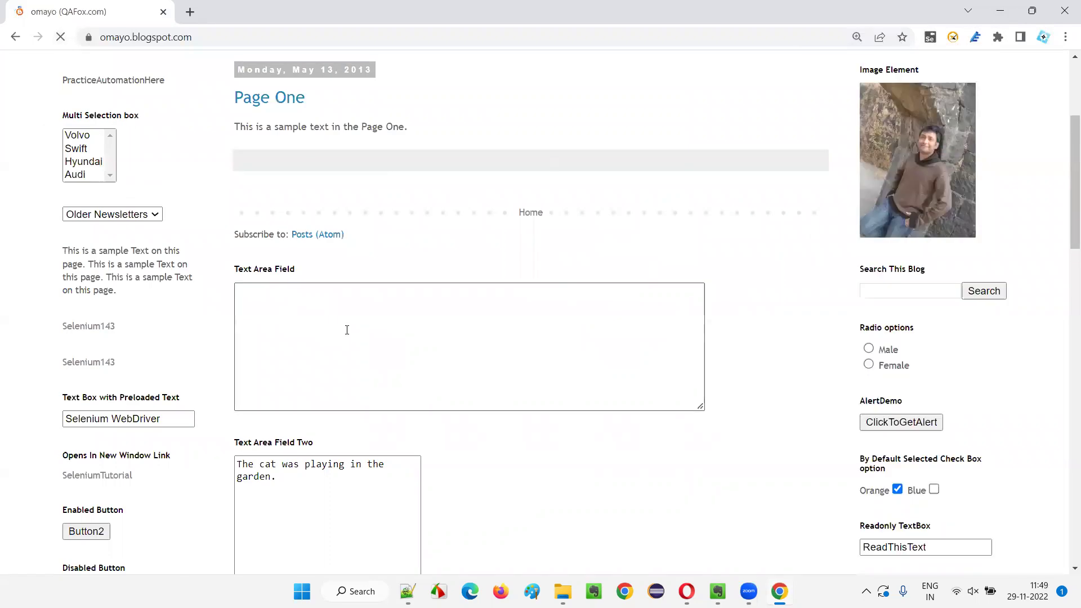
click(345, 327)
key(ctrl+v)
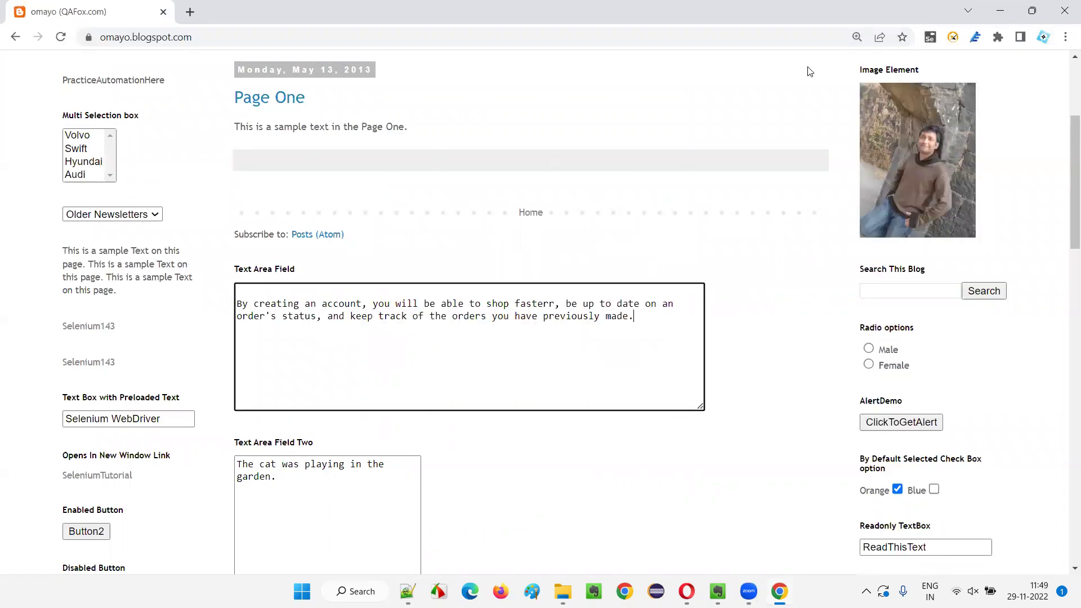
click(969, 44)
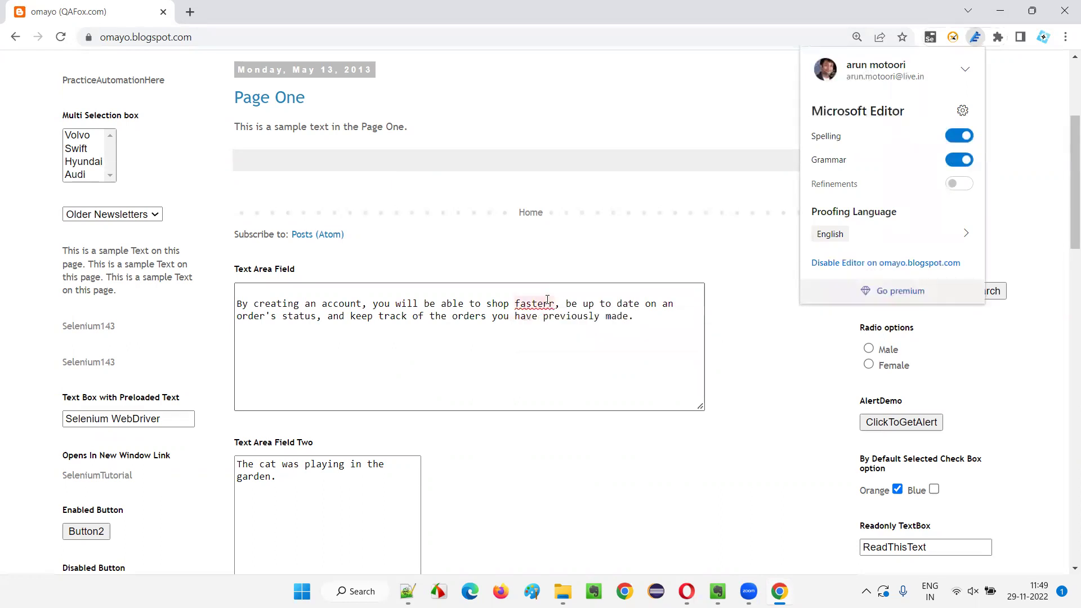
Fix 'fasterr' to 'faster' via Editor's suggestion, then reload and paste the corrected paragraph back
click(547, 303)
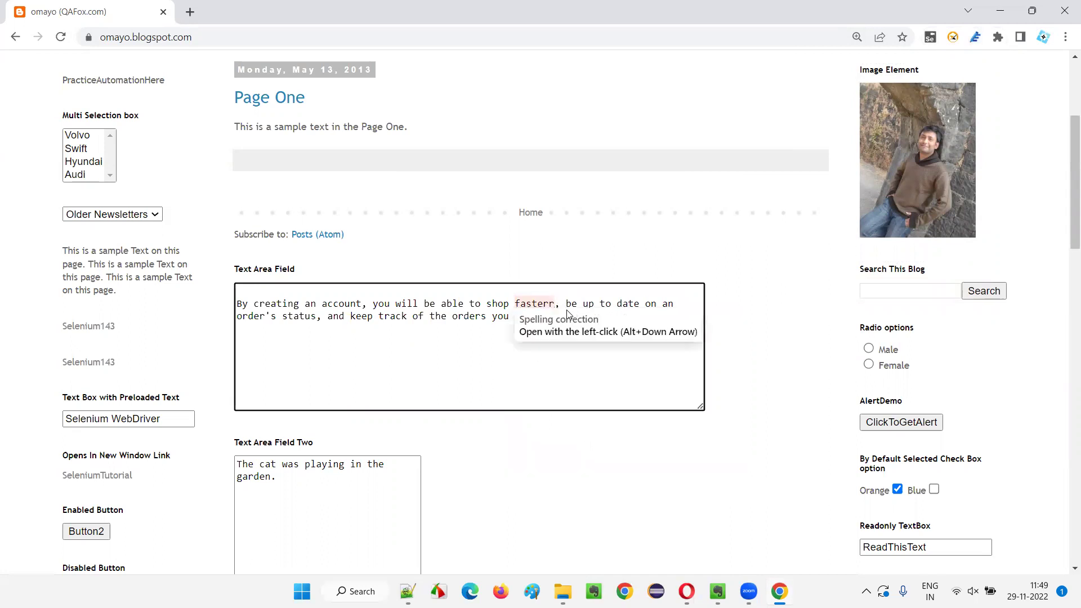
key(BackSpace)
click(609, 362)
drag(660, 321, 231, 309)
key(ctrl+c)
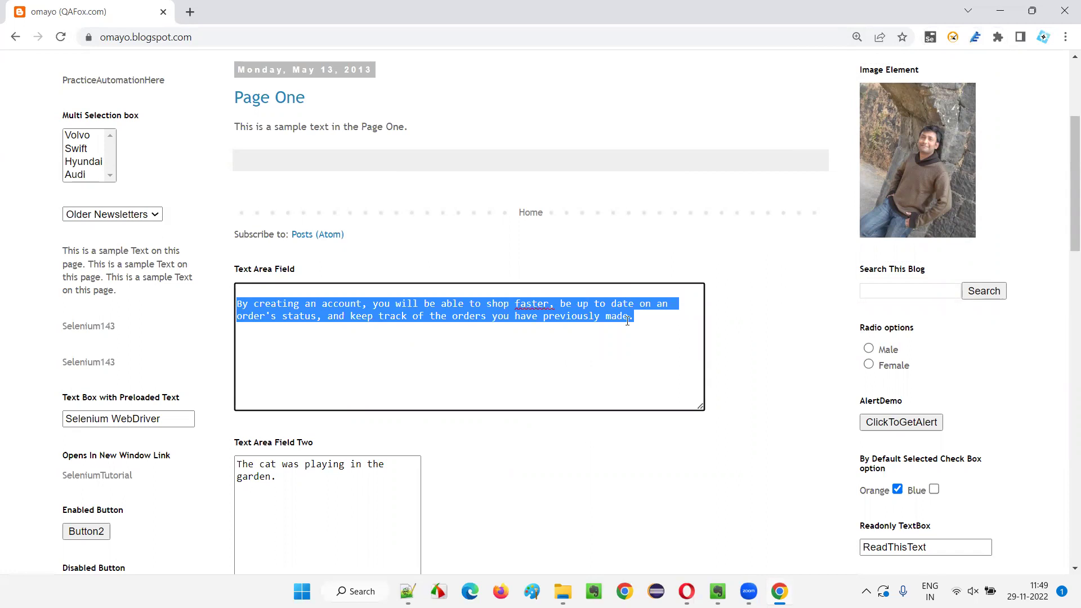
click(60, 37)
click(464, 340)
key(ctrl+v)
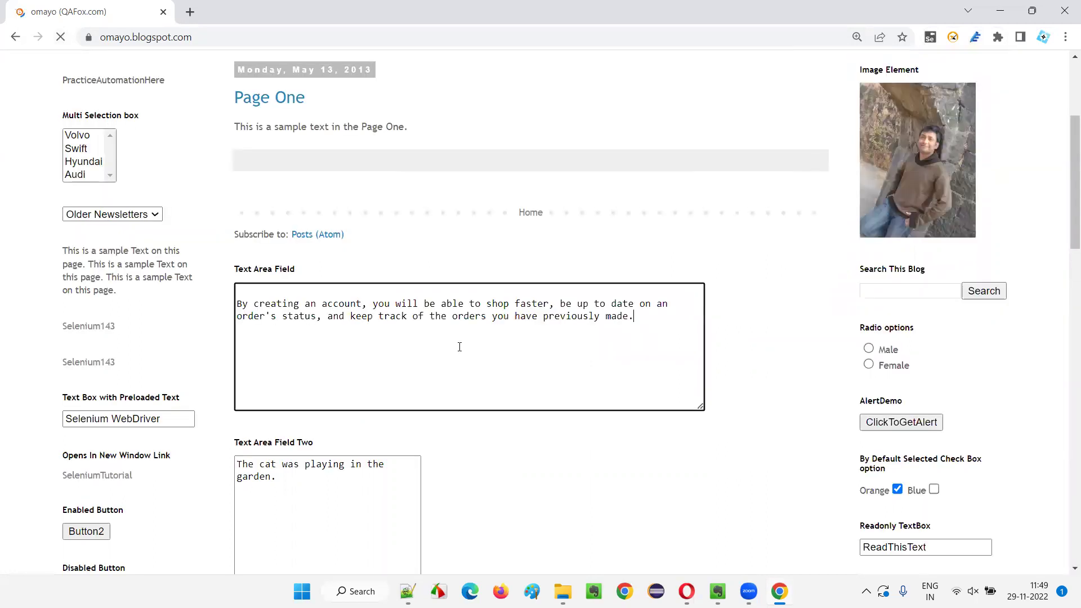
Open the Microsoft Editor toolbar popup to review its settings, then close it
click(977, 36)
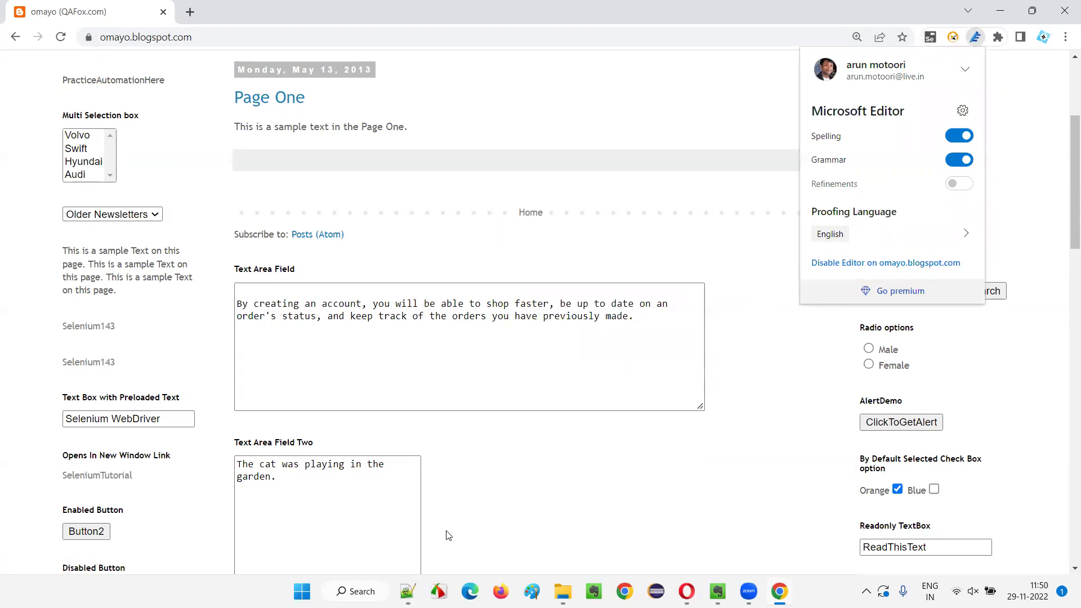
click(744, 113)
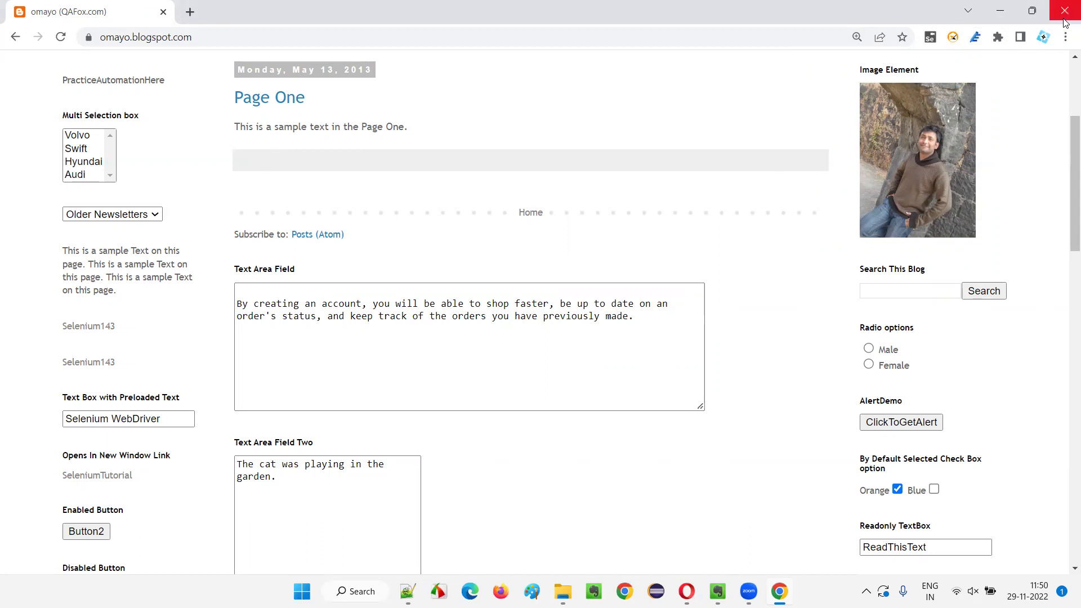
Restore and close the Chrome test-page window, then click into the Evernote note body
click(779, 592)
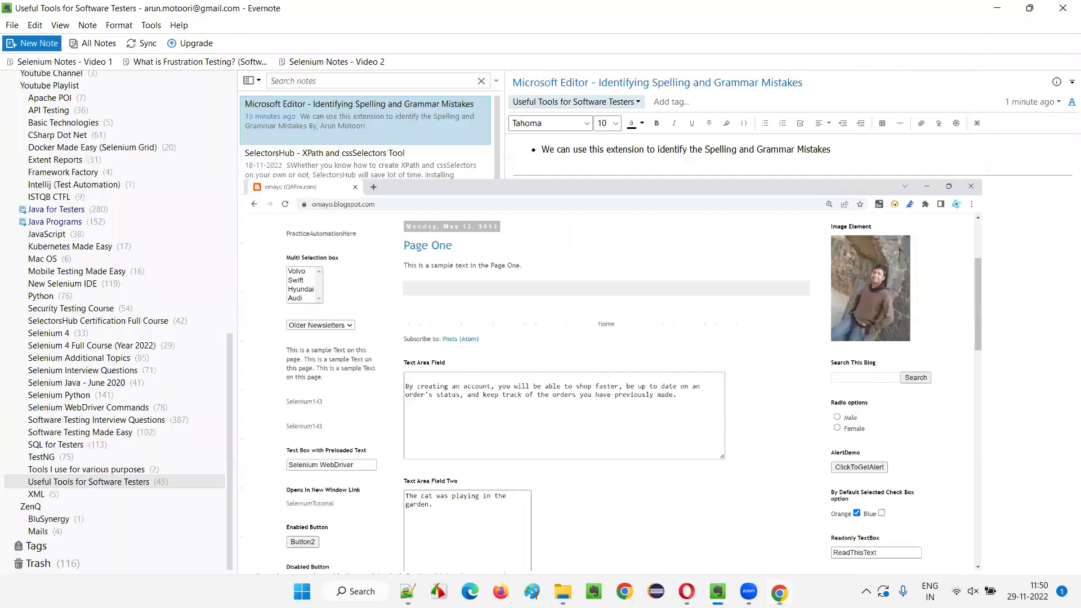
click(779, 591)
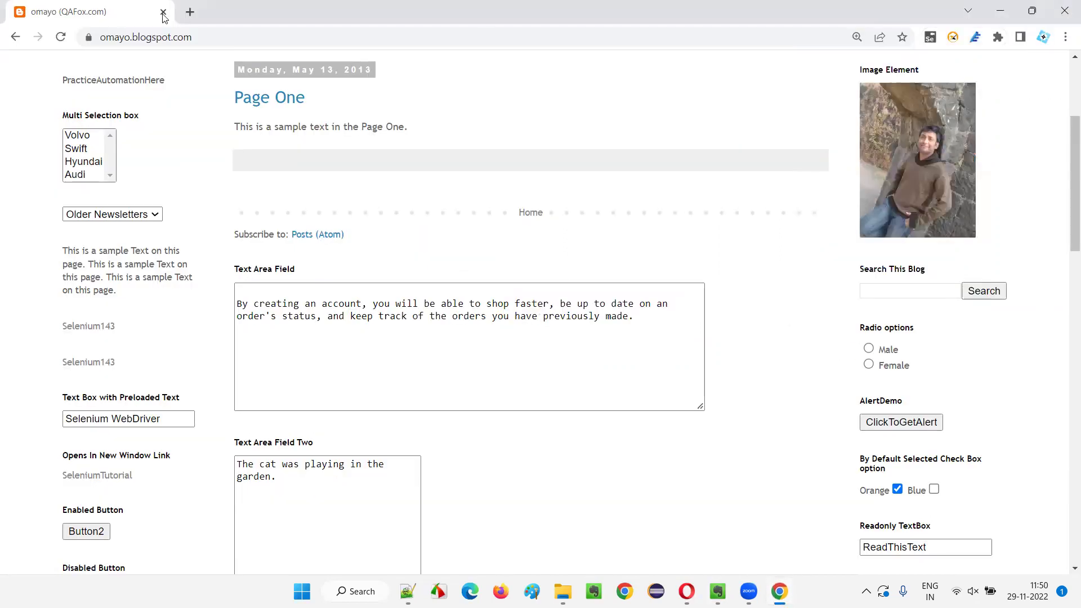
click(1064, 7)
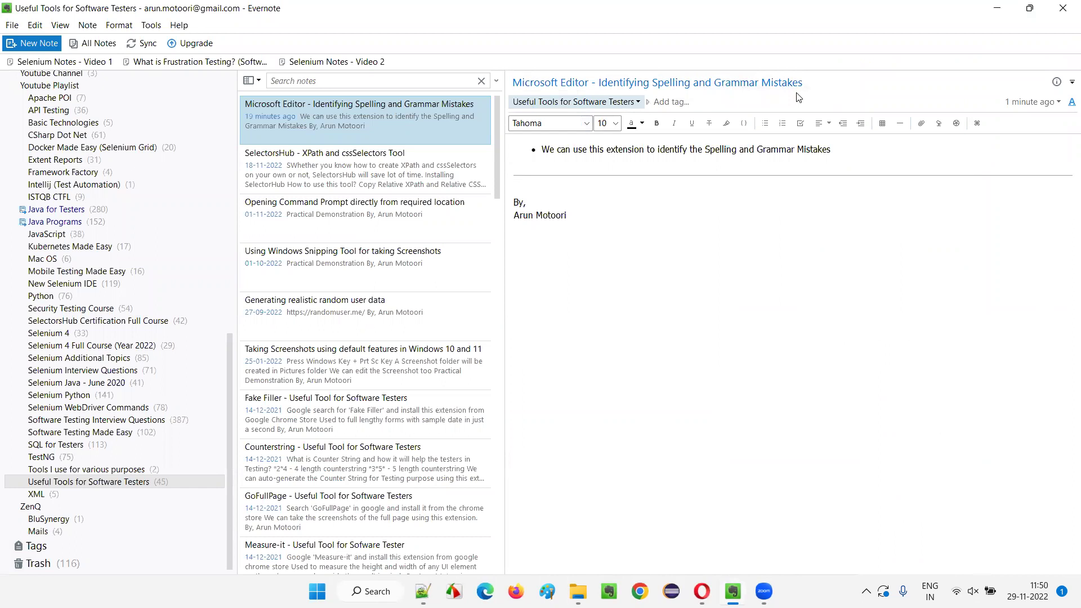
click(696, 255)
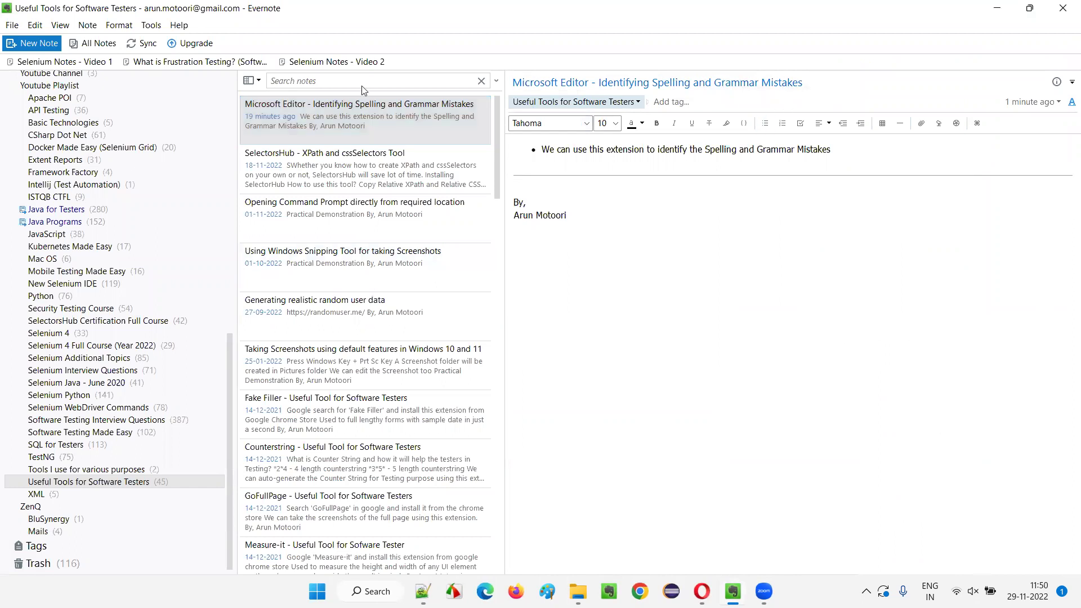